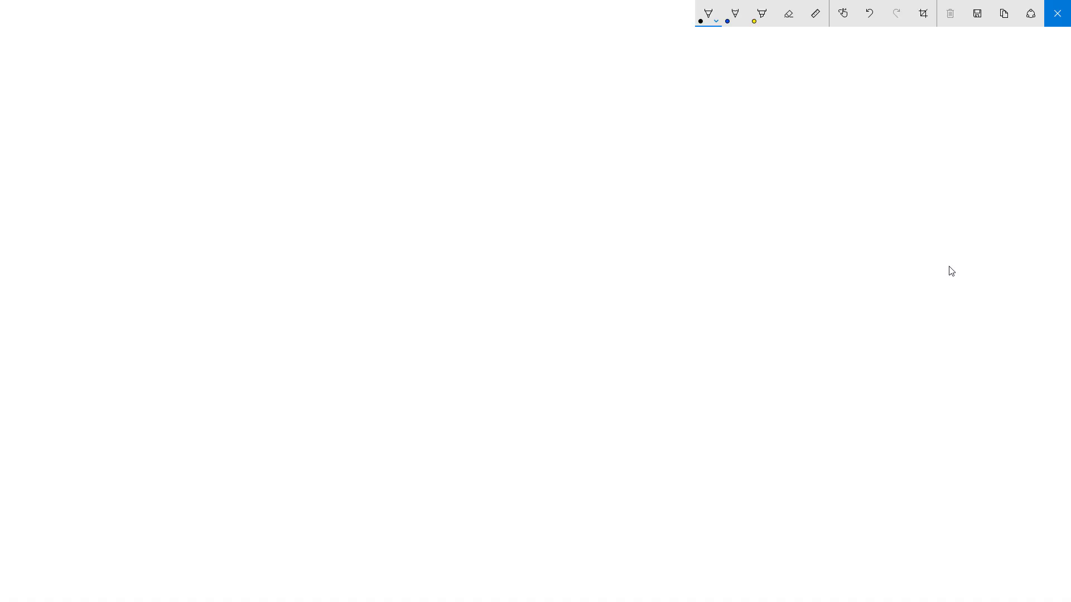
Step: Handwrite 'sales = β0' on the canvas with the ballpoint pen
left_click_drag(292, 211, 294, 237)
mouse_move(311, 179)
left_mouse_down()
mouse_move(314, 226)
mouse_move(365, 237)
mouse_move(428, 222)
left_mouse_up()
left_click(366, 208)
left_click_drag(412, 208, 437, 205)
mouse_move(500, 252)
left_mouse_down()
mouse_move(504, 217)
mouse_move(497, 237)
left_mouse_up()
mouse_move(513, 229)
left_mouse_down()
mouse_move(522, 237)
mouse_move(578, 210)
mouse_move(571, 227)
left_mouse_up()
Step: Add '+ β1 price + ε', underline β1 and draw an upward arrow over price
mouse_move(619, 246)
left_mouse_down()
mouse_move(617, 200)
mouse_move(622, 231)
mouse_move(645, 238)
left_mouse_up()
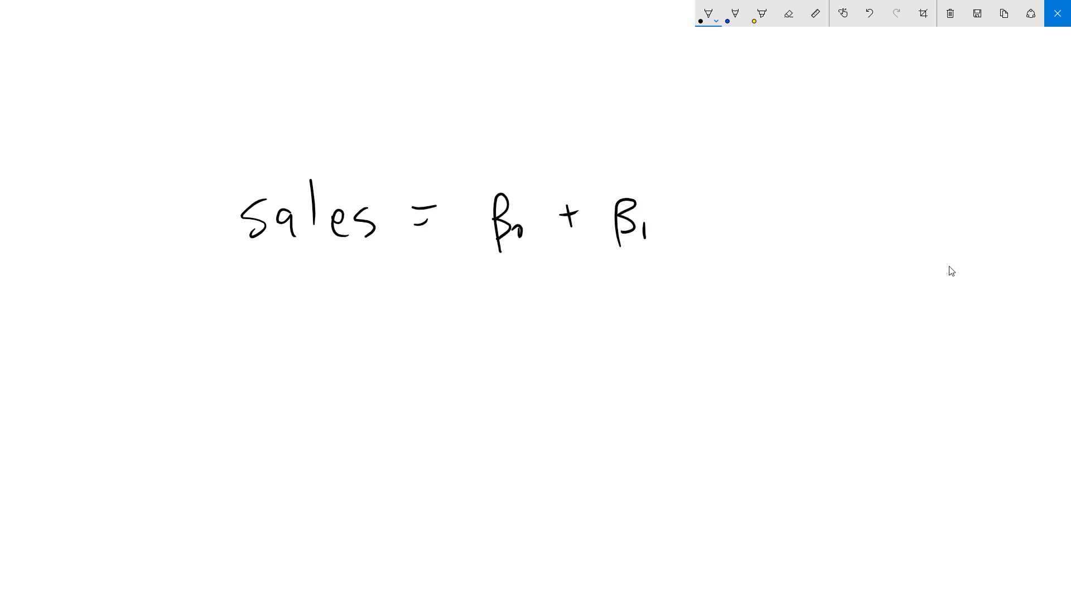
left_click_drag(673, 198, 675, 246)
mouse_move(673, 205)
left_mouse_down()
mouse_move(689, 208)
mouse_move(677, 218)
left_mouse_up()
left_click_drag(694, 221, 711, 202)
mouse_move(717, 209)
left_mouse_down()
mouse_move(717, 219)
mouse_move(763, 222)
mouse_move(833, 205)
mouse_move(823, 222)
left_mouse_up()
left_click(719, 192)
mouse_move(891, 189)
left_mouse_down()
mouse_move(883, 207)
mouse_move(903, 226)
left_mouse_up()
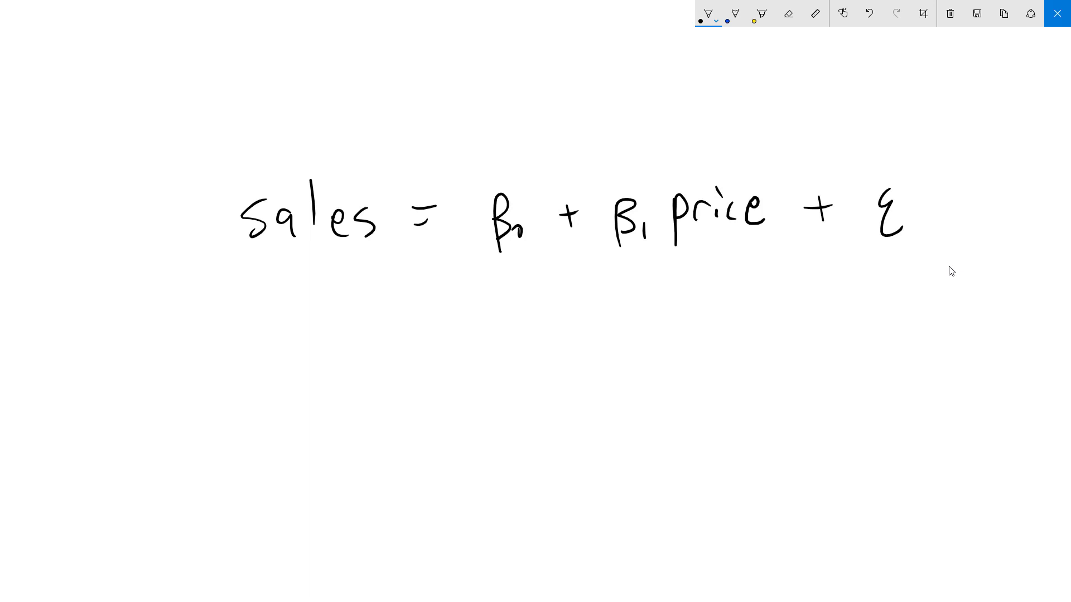
left_click_drag(608, 261, 653, 258)
mouse_move(730, 204)
left_mouse_down()
mouse_move(724, 147)
mouse_move(733, 149)
left_mouse_up()
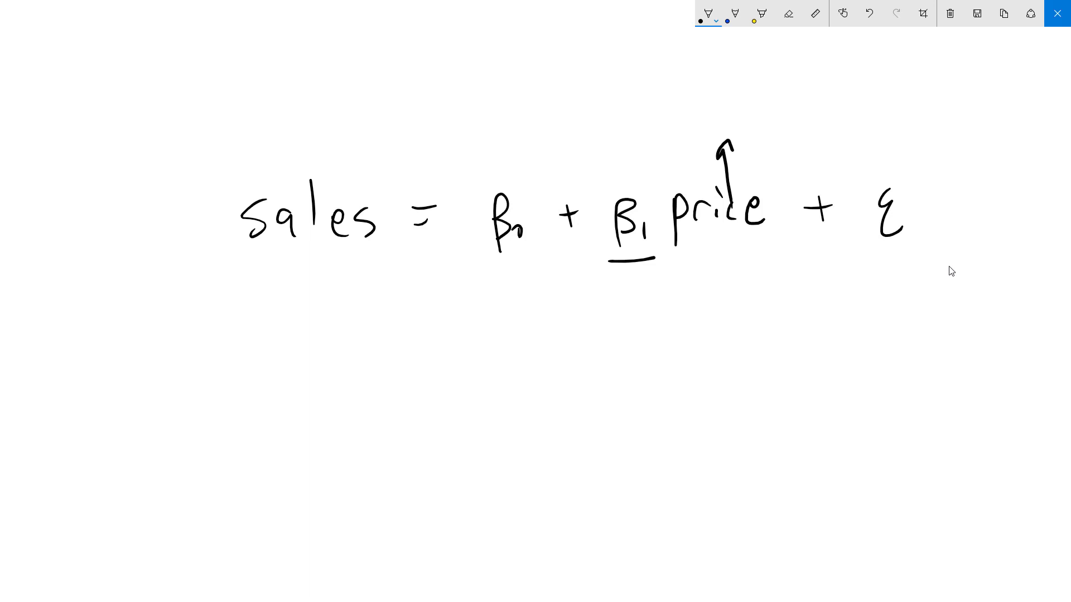
Step: Draw an arrow from price to sales, write income beneath ε, then undo the last stroke
mouse_move(699, 181)
left_mouse_down()
mouse_move(622, 143)
mouse_move(458, 143)
mouse_move(357, 199)
left_mouse_up()
mouse_move(359, 186)
left_mouse_down()
mouse_move(355, 201)
mouse_move(371, 200)
left_mouse_up()
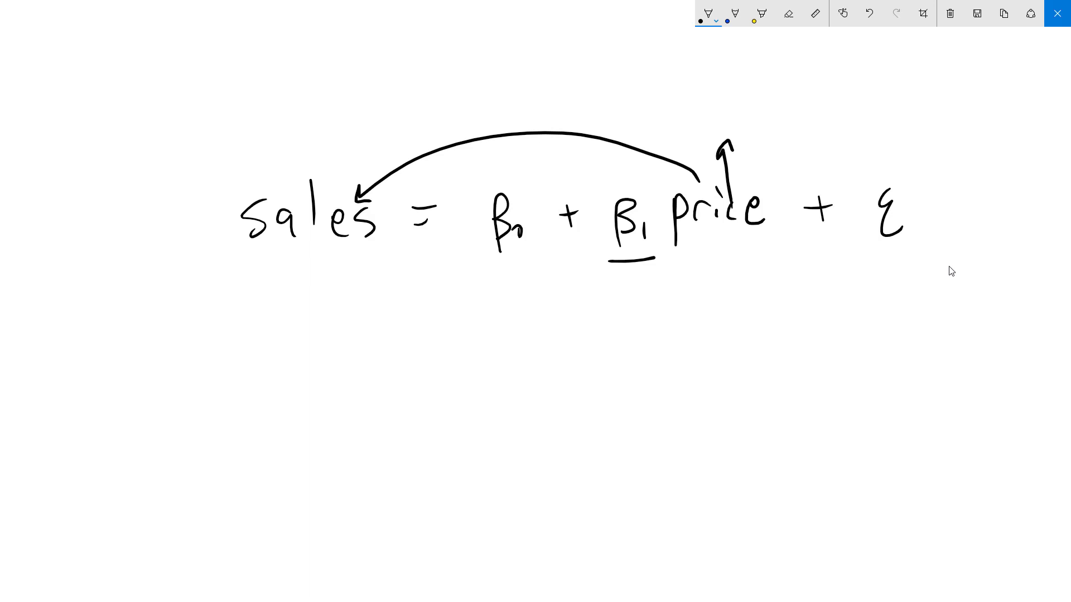
left_click_drag(884, 270, 885, 287)
mouse_move(896, 286)
left_mouse_down()
mouse_move(899, 276)
mouse_move(909, 286)
left_mouse_up()
mouse_move(924, 273)
left_mouse_down()
mouse_move(923, 287)
mouse_move(931, 273)
mouse_move(968, 286)
left_mouse_up()
mouse_move(980, 278)
left_mouse_down()
mouse_move(987, 267)
mouse_move(993, 289)
left_mouse_up()
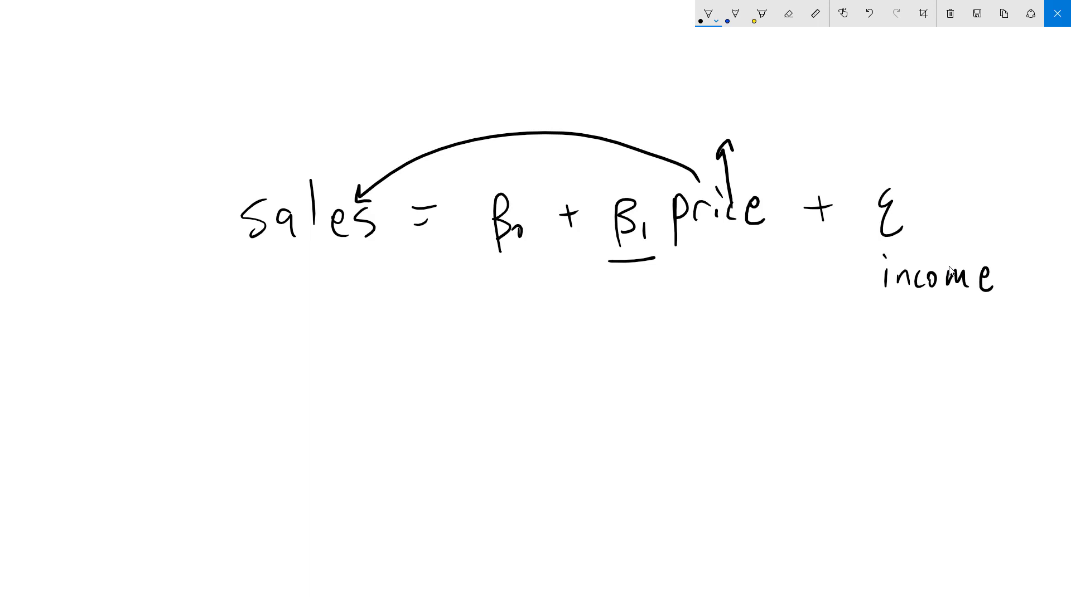
key("ctrl+z")
Step: Draw arrows from price to income and income back to sales, and trace price→sales wavily
mouse_move(756, 184)
left_mouse_down()
mouse_move(920, 163)
mouse_move(950, 246)
left_mouse_up()
mouse_move(934, 230)
left_mouse_down()
mouse_move(951, 248)
mouse_move(960, 234)
left_mouse_up()
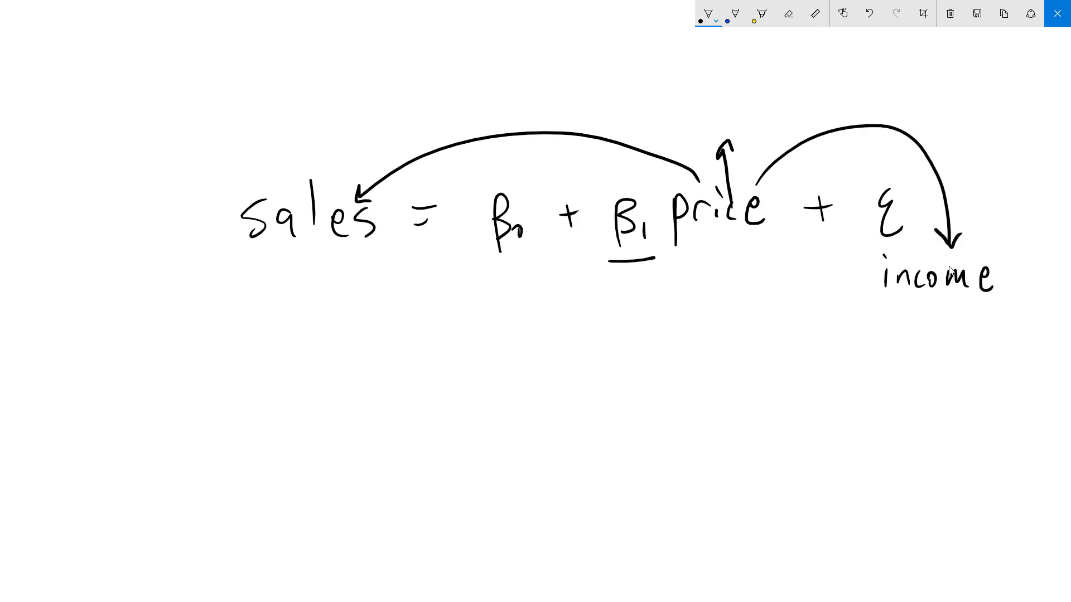
mouse_move(942, 294)
left_mouse_down()
mouse_move(774, 369)
mouse_move(594, 362)
mouse_move(497, 343)
mouse_move(411, 309)
mouse_move(332, 251)
left_mouse_up()
mouse_move(329, 265)
left_mouse_down()
mouse_move(336, 247)
mouse_move(354, 249)
left_mouse_up()
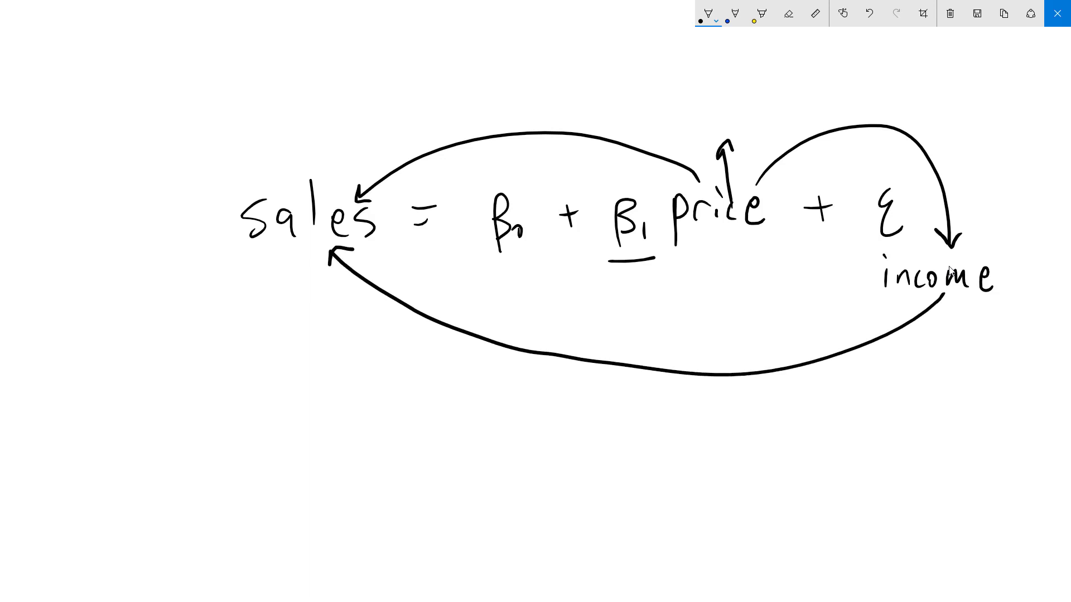
mouse_move(424, 157)
left_mouse_down()
mouse_move(510, 132)
mouse_move(617, 139)
mouse_move(634, 155)
left_mouse_up()
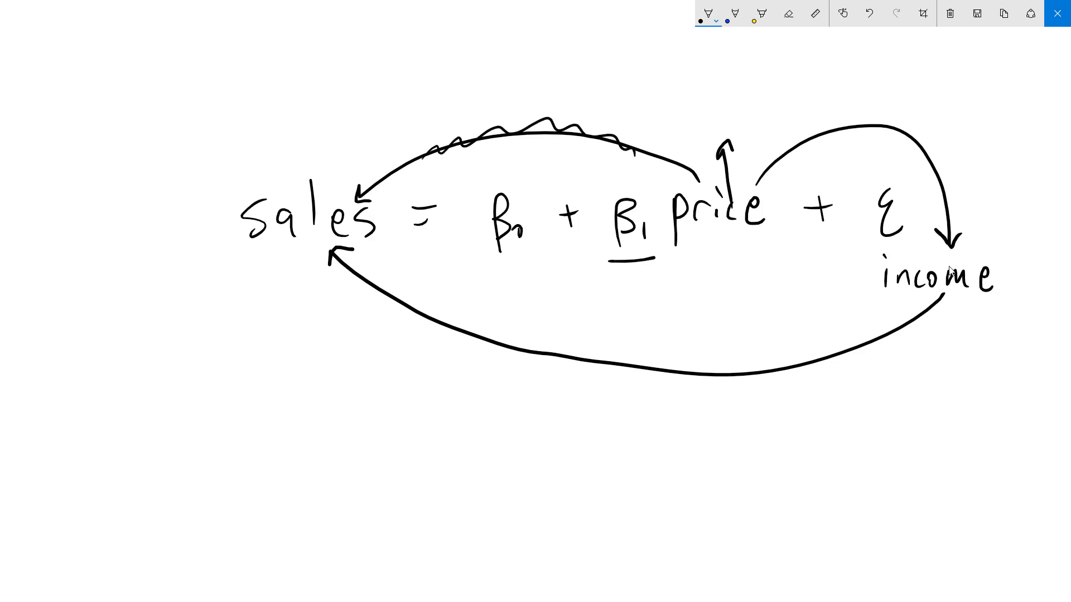
Step: Trace the income→sales and price→income arrows with wavy lines, then write 'sales = β0' below
mouse_move(375, 286)
left_mouse_down()
mouse_move(508, 340)
mouse_move(714, 355)
mouse_move(911, 319)
left_mouse_up()
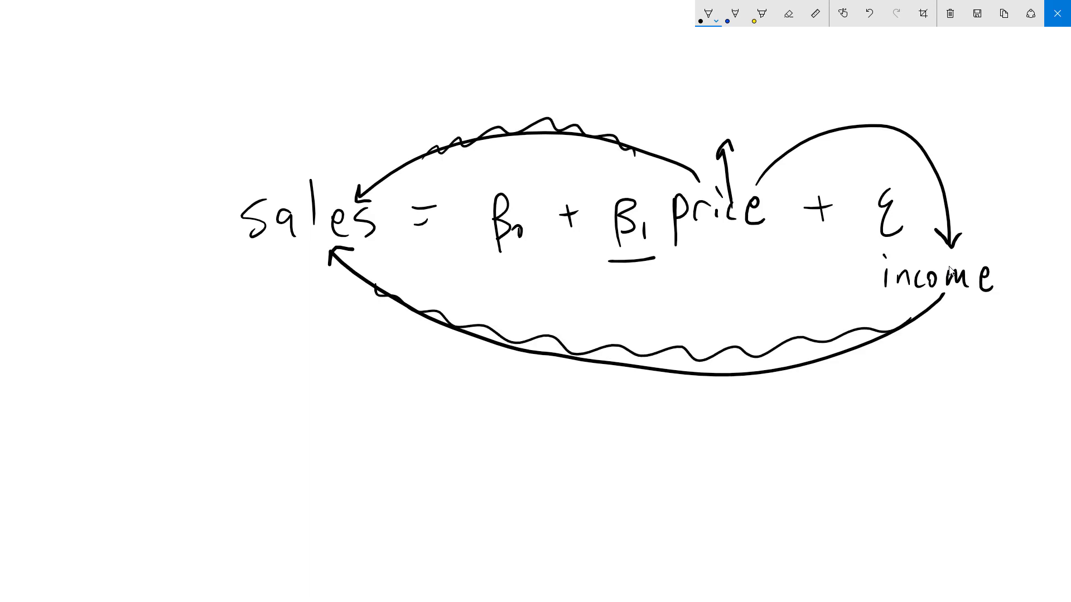
mouse_move(779, 157)
left_mouse_down()
mouse_move(891, 136)
mouse_move(942, 208)
left_mouse_up()
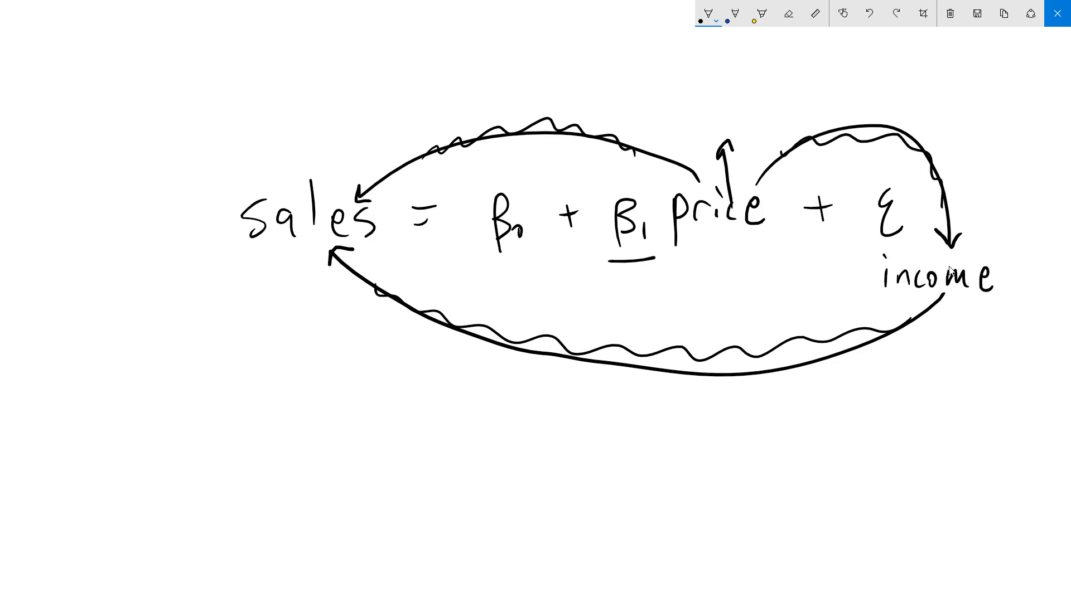
mouse_move(167, 406)
left_mouse_down()
mouse_move(159, 433)
mouse_move(188, 430)
left_mouse_up()
mouse_move(200, 387)
left_mouse_down()
mouse_move(204, 431)
mouse_move(229, 432)
left_mouse_up()
mouse_move(244, 410)
left_mouse_down()
mouse_move(237, 433)
mouse_move(294, 425)
left_mouse_up()
left_click_drag(281, 418, 347, 444)
mouse_move(338, 396)
left_mouse_down()
mouse_move(352, 416)
mouse_move(344, 428)
left_mouse_up()
mouse_move(366, 417)
left_mouse_down()
mouse_move(415, 419)
mouse_move(408, 434)
left_mouse_up()
Step: Complete the second equation with '+ β1 price + β2 income + ε'
mouse_move(444, 446)
left_mouse_down()
mouse_move(450, 422)
mouse_move(492, 448)
left_mouse_up()
left_click_drag(492, 411, 505, 429)
left_click_drag(507, 430, 522, 411)
mouse_move(529, 415)
left_mouse_down()
mouse_move(530, 430)
mouse_move(532, 406)
mouse_move(558, 432)
left_mouse_up()
mouse_move(563, 424)
left_mouse_down()
mouse_move(636, 414)
mouse_move(626, 432)
left_mouse_up()
mouse_move(673, 397)
left_mouse_down()
mouse_move(678, 446)
mouse_move(675, 429)
mouse_move(720, 427)
left_mouse_up()
left_click_drag(718, 404, 749, 429)
mouse_move(762, 416)
left_mouse_down()
mouse_move(762, 429)
mouse_move(774, 418)
left_mouse_up()
left_click_drag(783, 419, 817, 429)
mouse_move(823, 425)
left_mouse_down()
mouse_move(825, 415)
mouse_move(847, 433)
left_mouse_up()
mouse_move(862, 425)
left_mouse_down()
mouse_move(882, 421)
mouse_move(873, 434)
left_mouse_up()
mouse_move(913, 406)
left_mouse_down()
mouse_move(902, 426)
mouse_move(926, 442)
left_mouse_up()
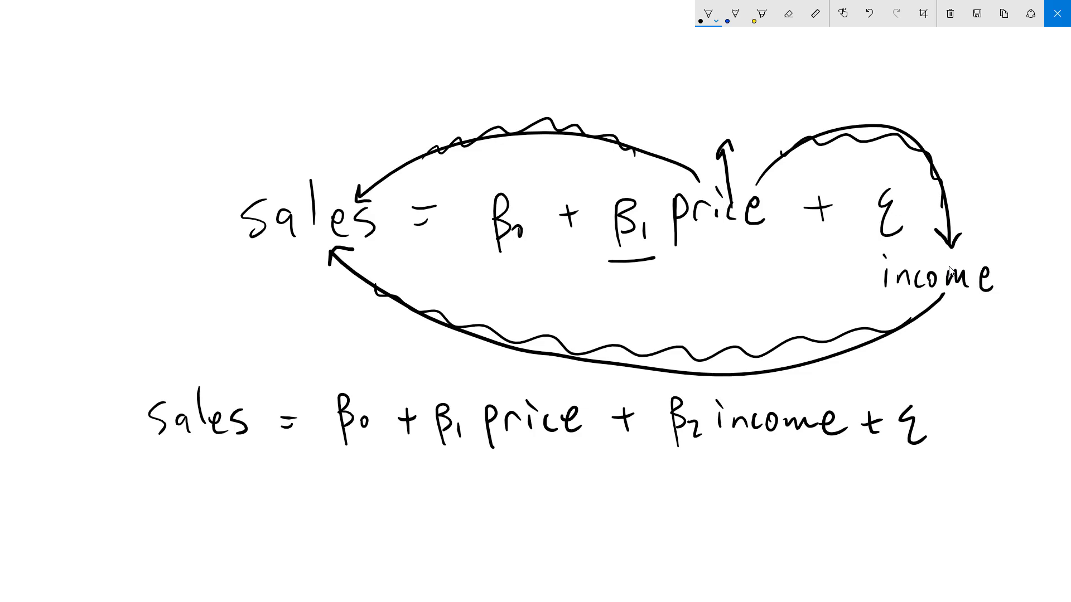
Step: Mark the price-to-income arrow with a red zigzag scribble
mouse_move(775, 168)
left_mouse_down()
mouse_move(803, 137)
mouse_move(917, 146)
mouse_move(969, 206)
left_mouse_up()
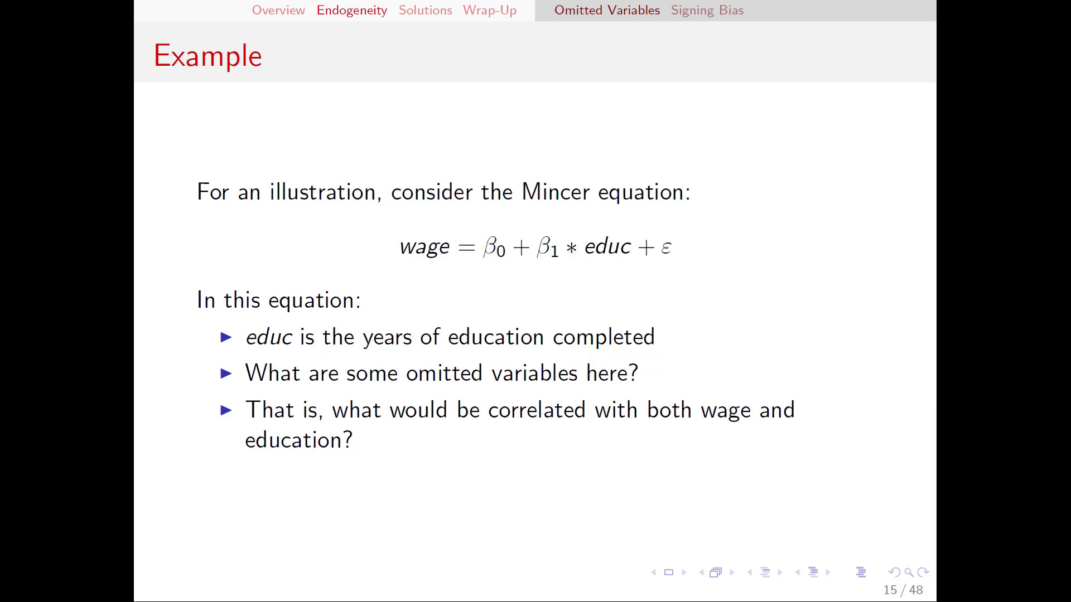
Step: Back in the PDF lecture slides, advance to the next slide
key("Right")
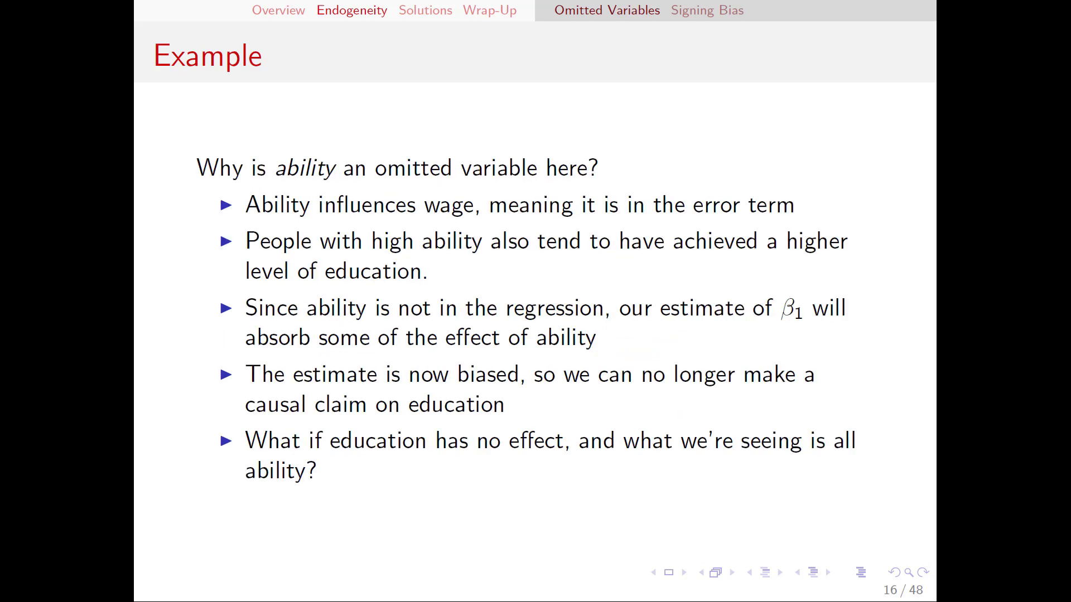